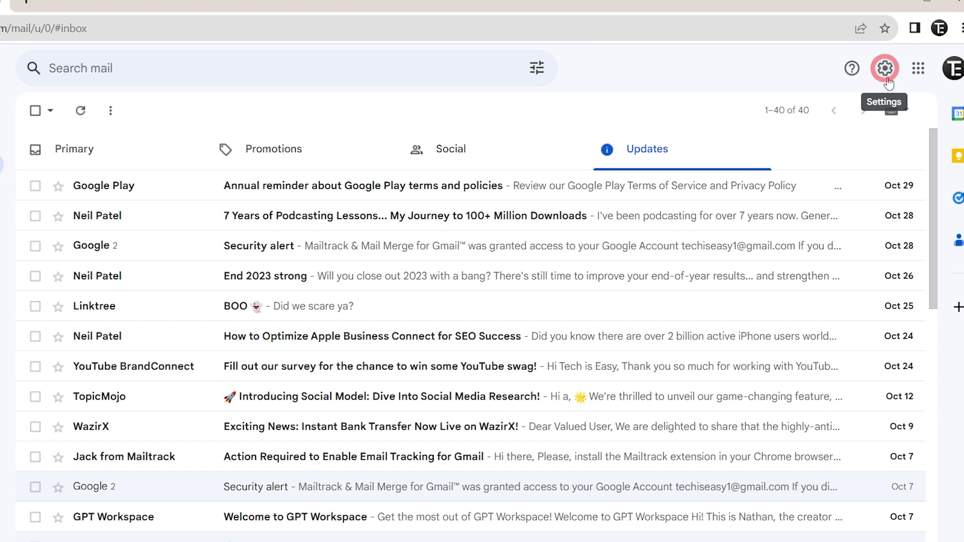
# - Open the Quick settings panel from the gear icon at the top right
pyautogui.click(885, 68)
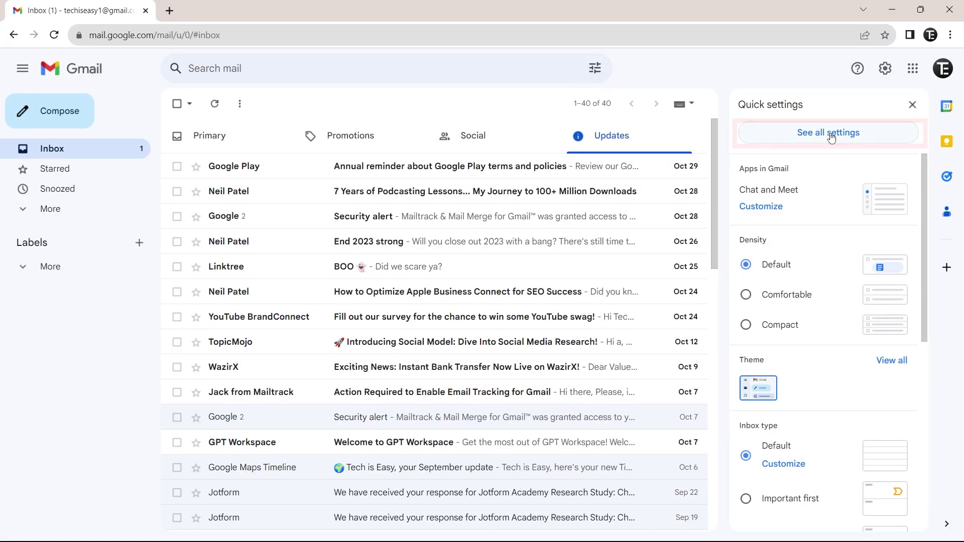
# - Open 'See all settings' and go to the Forwarding and POP/IMAP tab
pyautogui.click(804, 138)
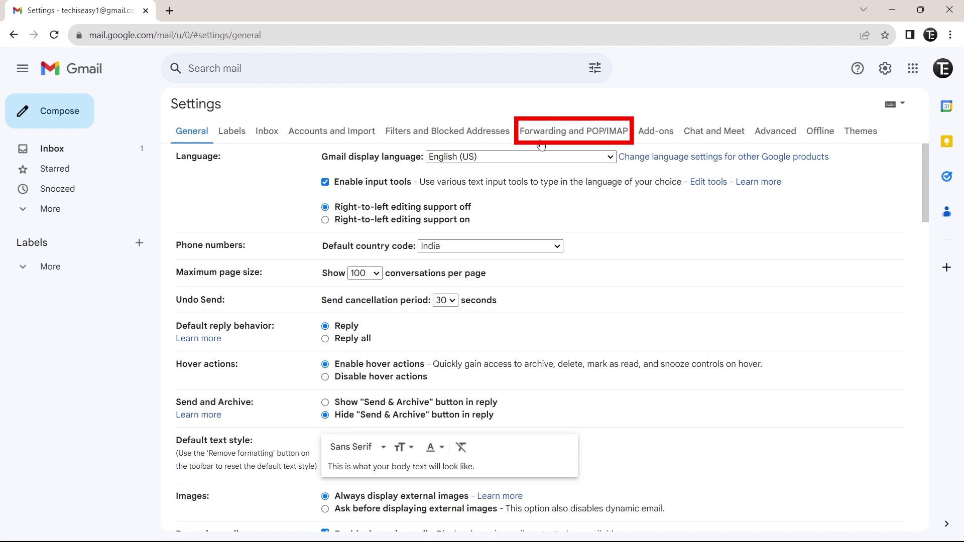
pyautogui.click(590, 140)
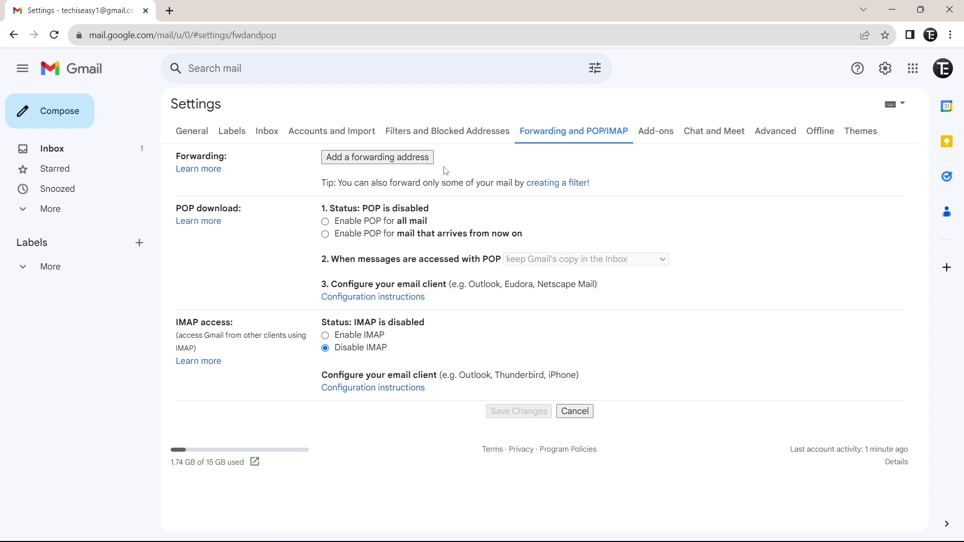
# - Add the pasted email as a forwarding address, proceed, and acknowledge the confirmation-sent notice
pyautogui.click(405, 159)
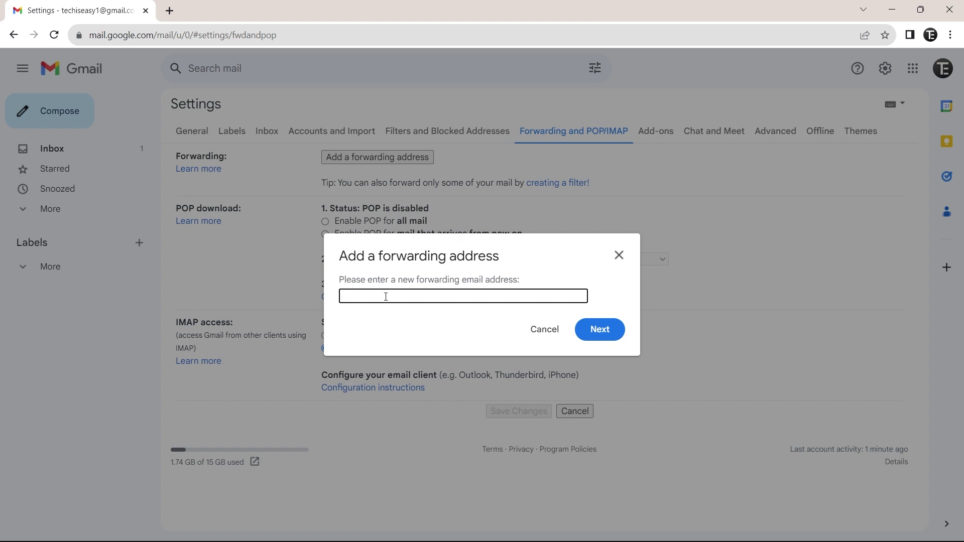
pyautogui.hotkey('ctrl', 'v')
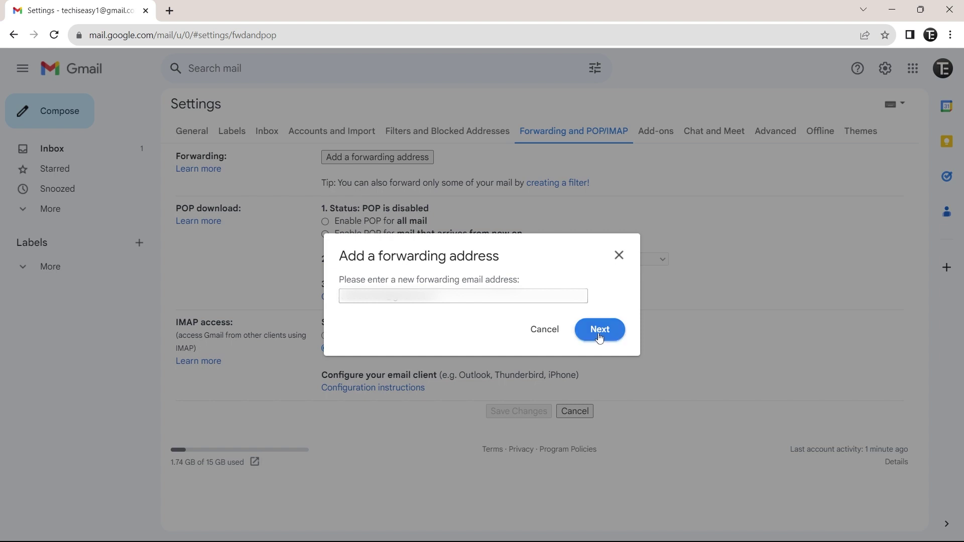
pyautogui.click(599, 331)
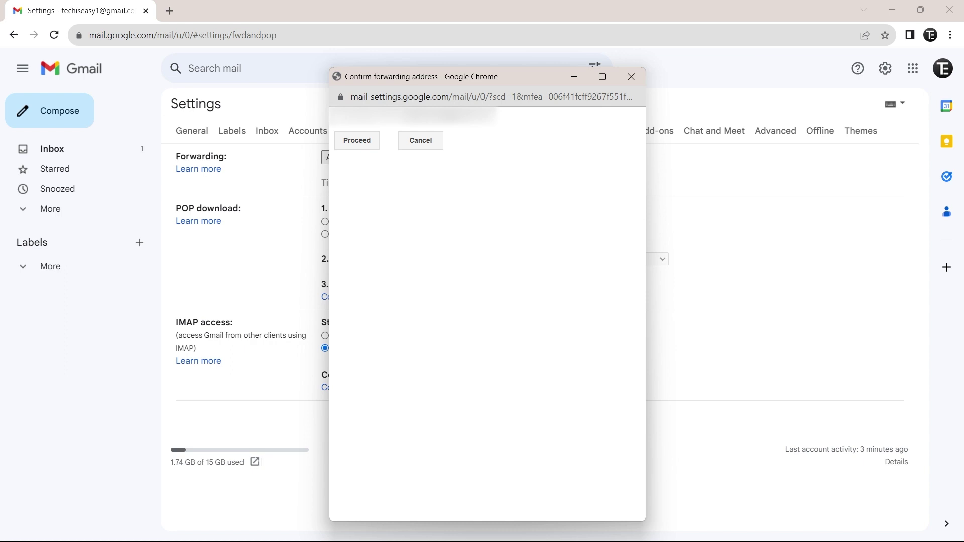
pyautogui.click(356, 145)
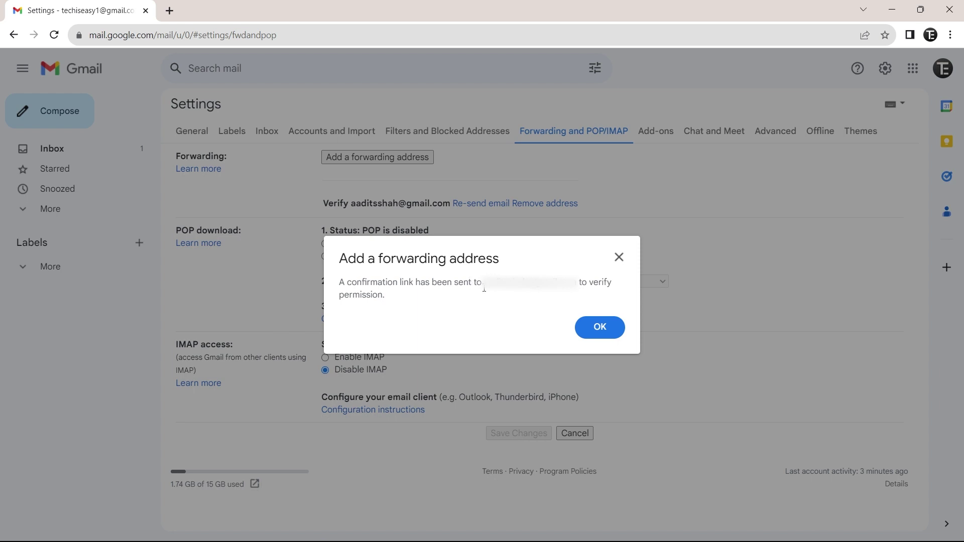
pyautogui.click(595, 331)
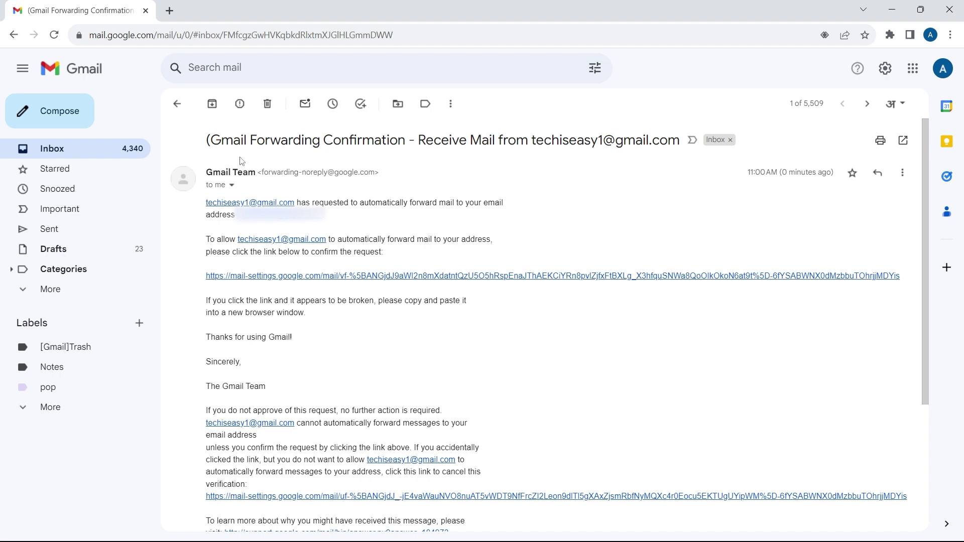
# - Confirm forwarding through the link in the Gmail Forwarding Confirmation email
pyautogui.click(287, 284)
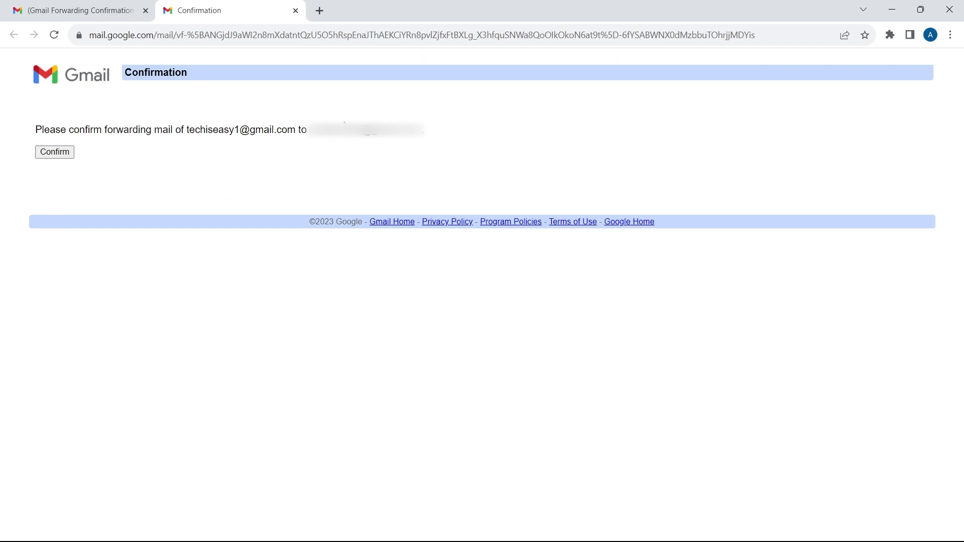
pyautogui.click(66, 153)
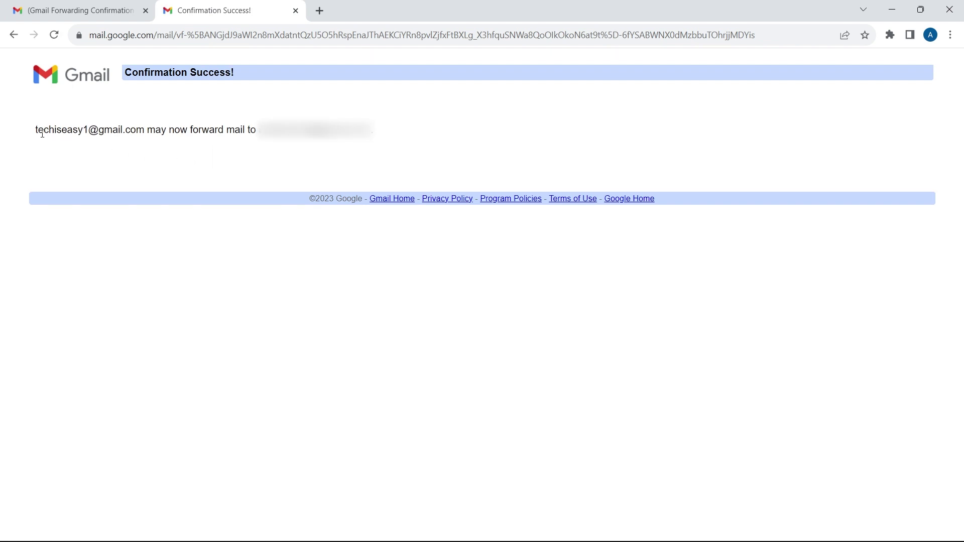
pyautogui.moveTo(36, 130); pyautogui.dragTo(126, 139)
pyautogui.click(126, 139)
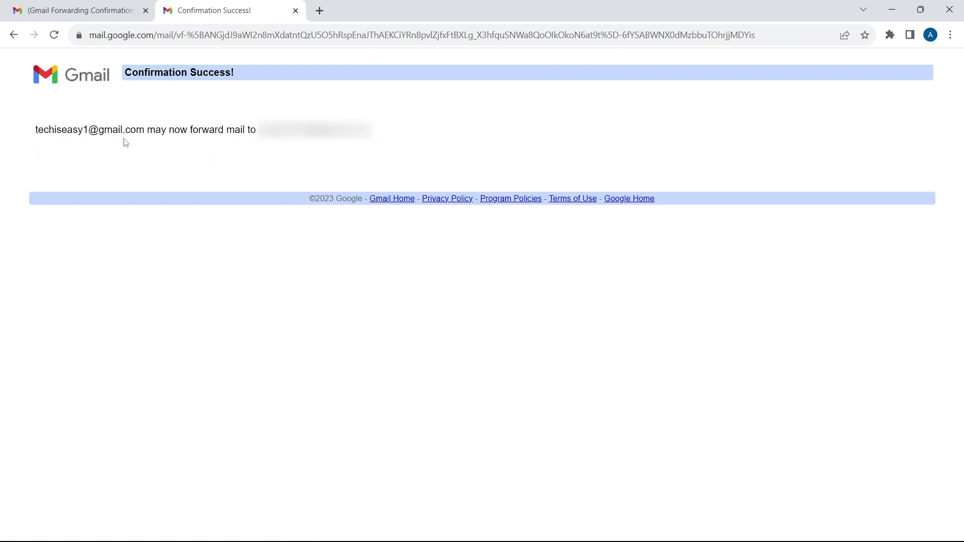
pyautogui.click(227, 147)
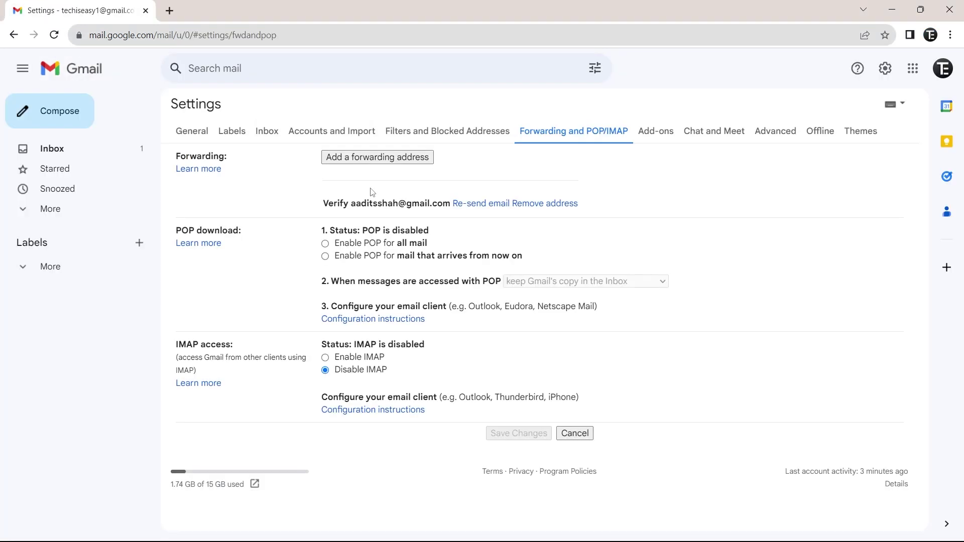
# - Forward incoming mail to the confirmed address, keeping Gmail's copy in the Inbox, and save
pyautogui.click(54, 35)
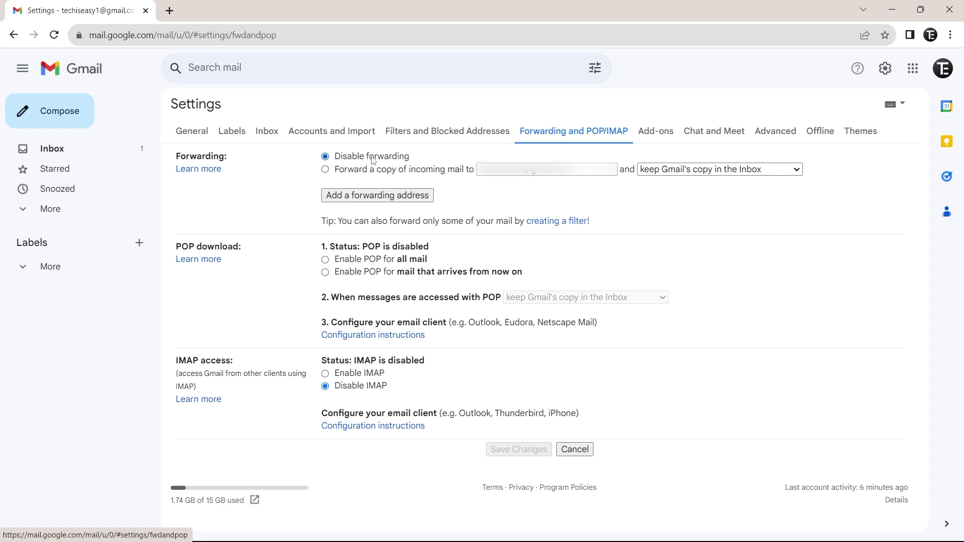
pyautogui.click(324, 170)
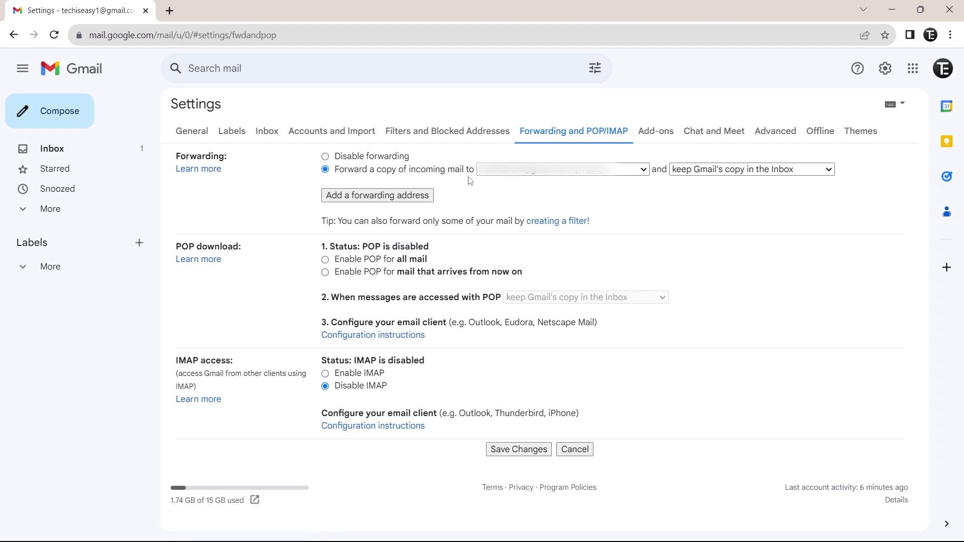
pyautogui.click(513, 170)
pyautogui.click(669, 191)
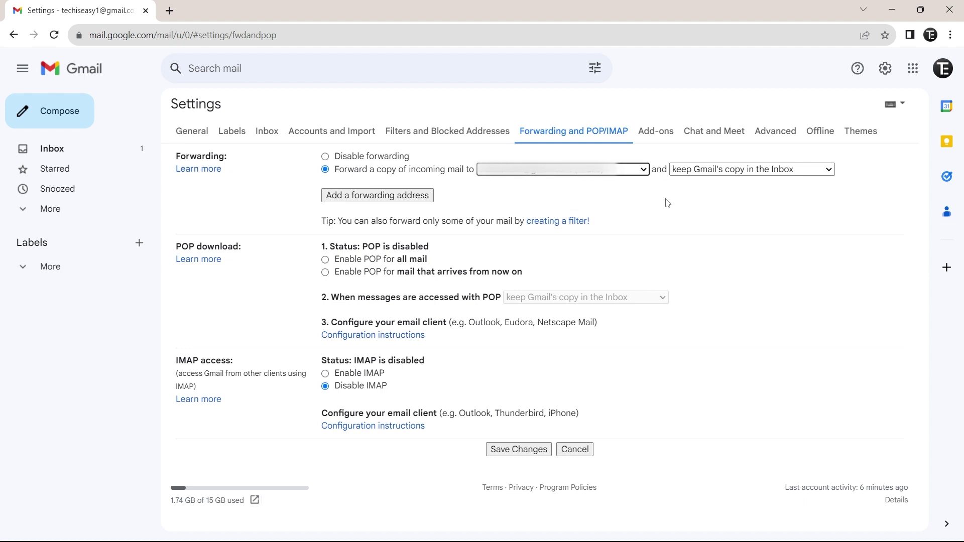
pyautogui.click(708, 171)
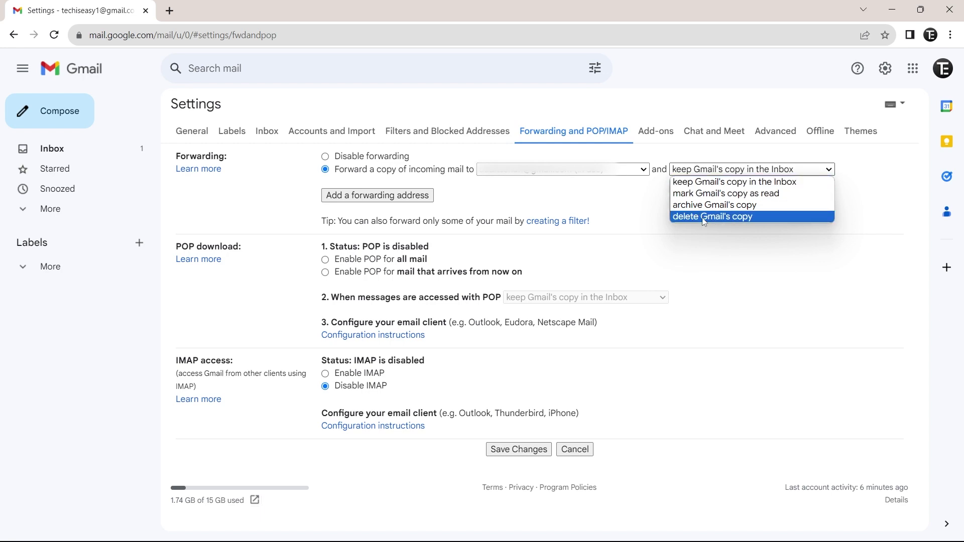
pyautogui.press('Escape')
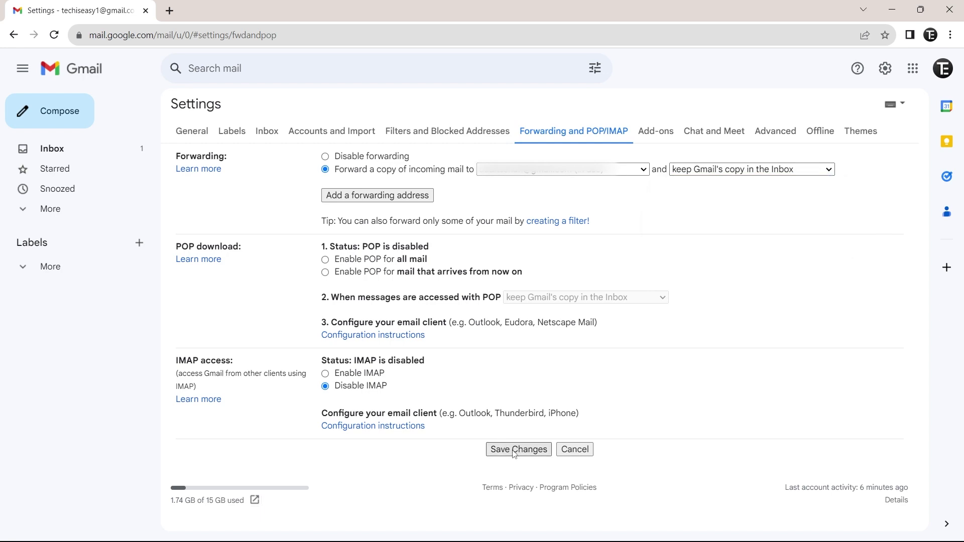
pyautogui.click(514, 450)
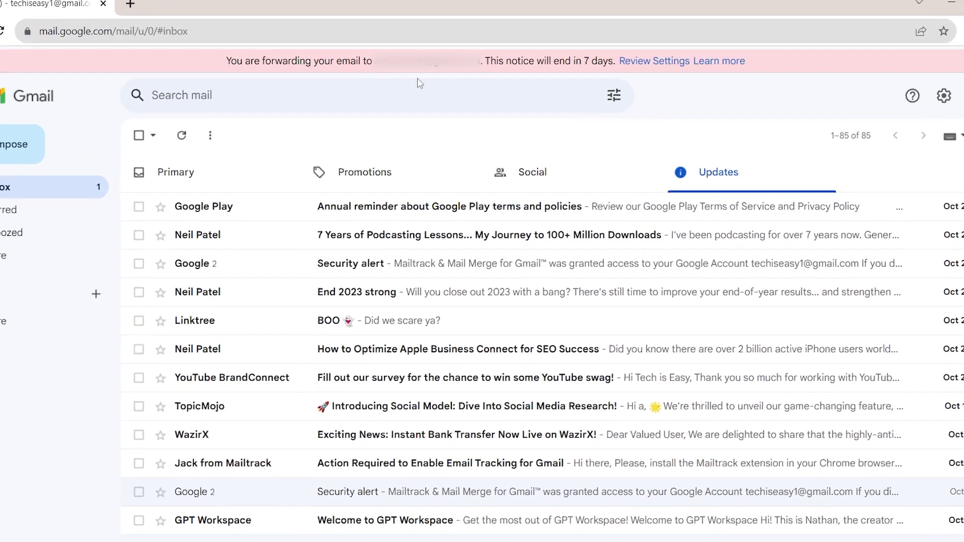